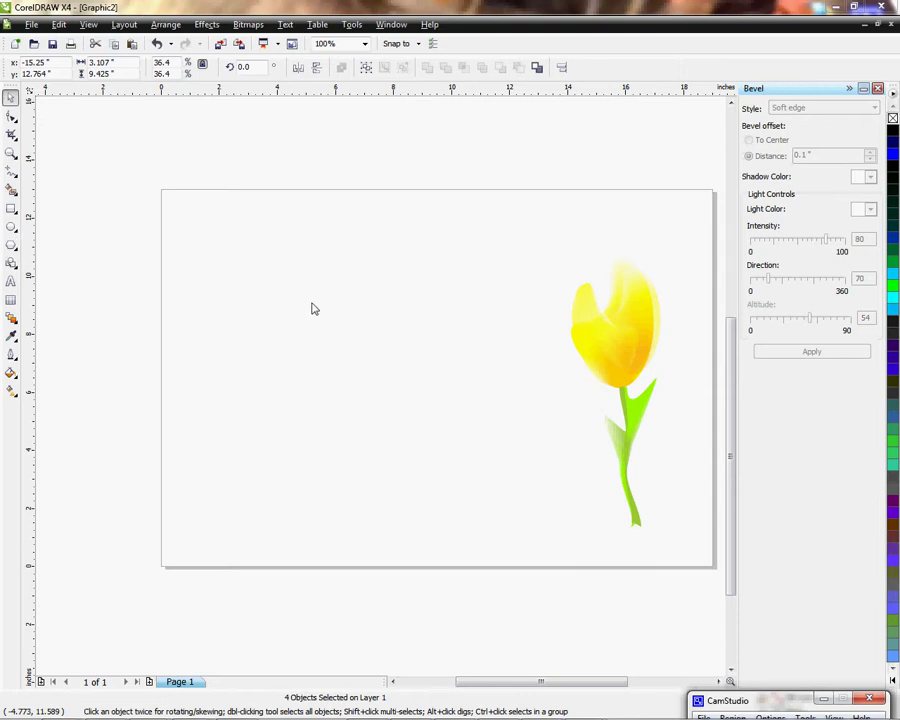
Draw a 3.078 × 4.798 inch ellipse left of the tulip and select it.
{"action": "left_click", "coordinate": [12, 228]}
{"action": "key", "text": "Escape"}
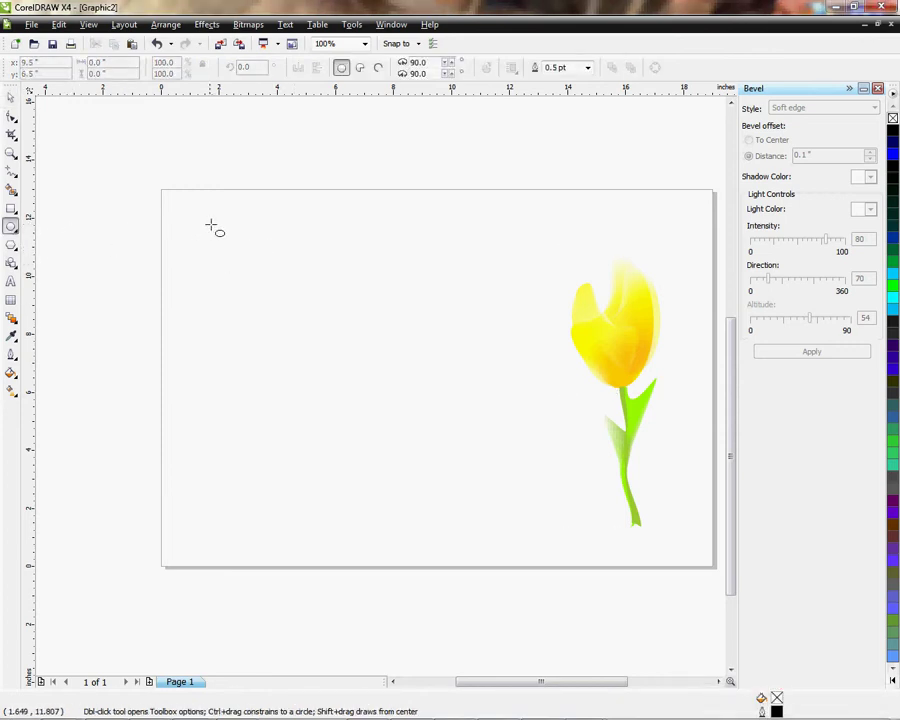
{"action": "left_click_drag", "start_coordinate": [211, 225], "coordinate": [305, 367]}
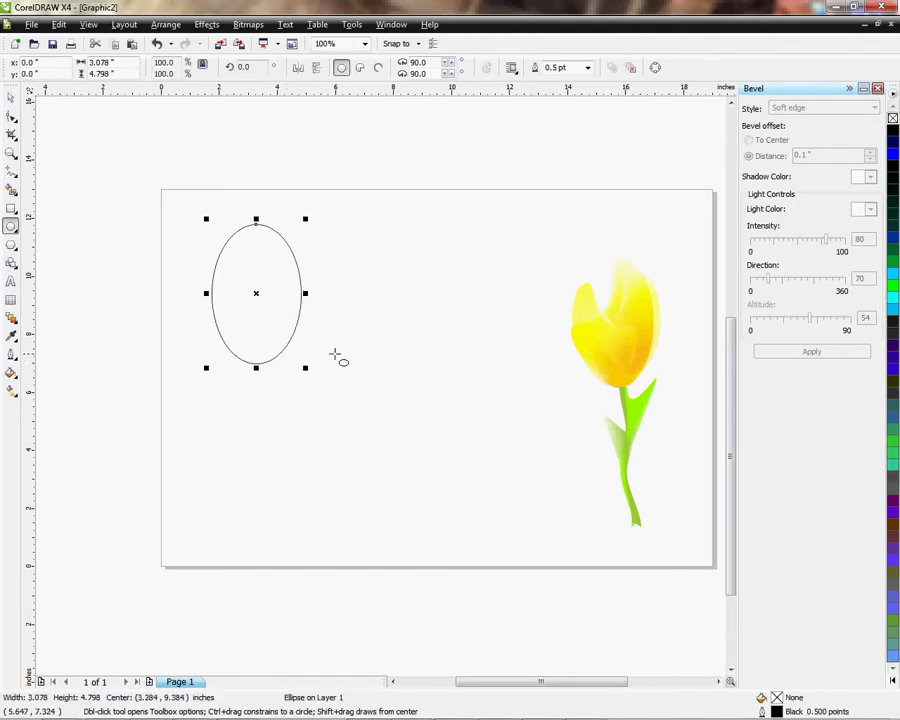
{"action": "left_click", "coordinate": [11, 97]}
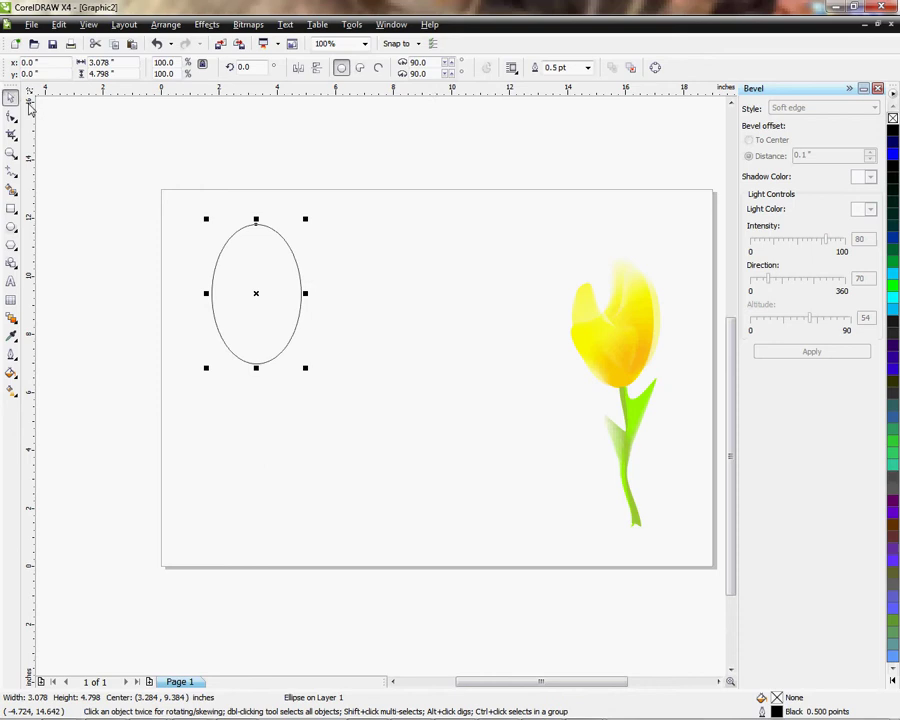
{"action": "left_click", "coordinate": [647, 334]}
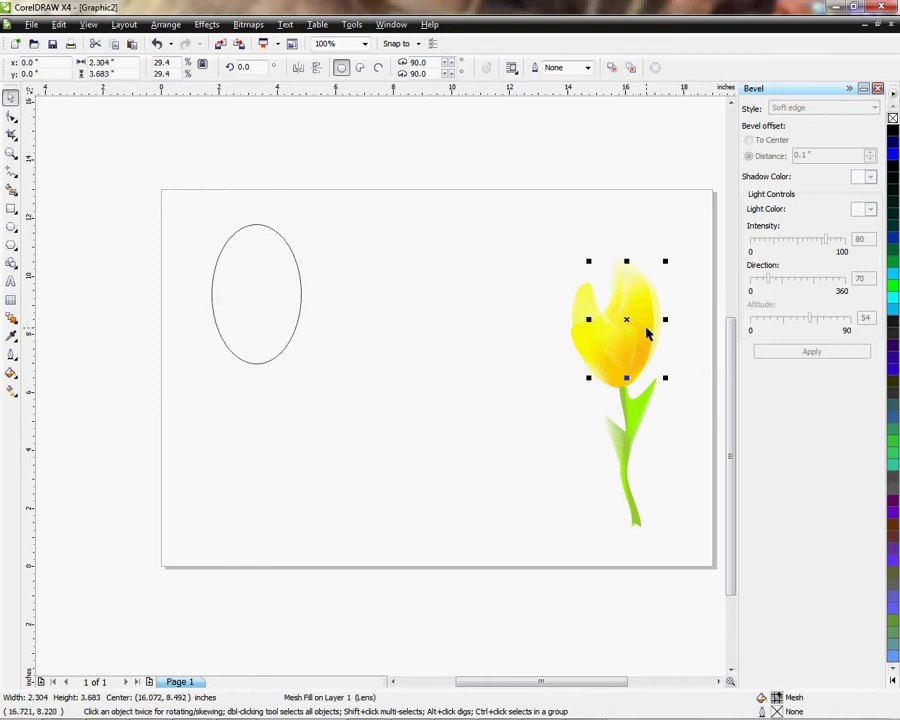
{"action": "scroll", "coordinate": [647, 334], "scroll_direction": "up", "scroll_amount": 1}
{"action": "mouse_move", "coordinate": [350, 369]}
{"action": "left_mouse_down"}
{"action": "mouse_move", "coordinate": [359, 366]}
{"action": "mouse_move", "coordinate": [347, 364]}
{"action": "left_mouse_up"}
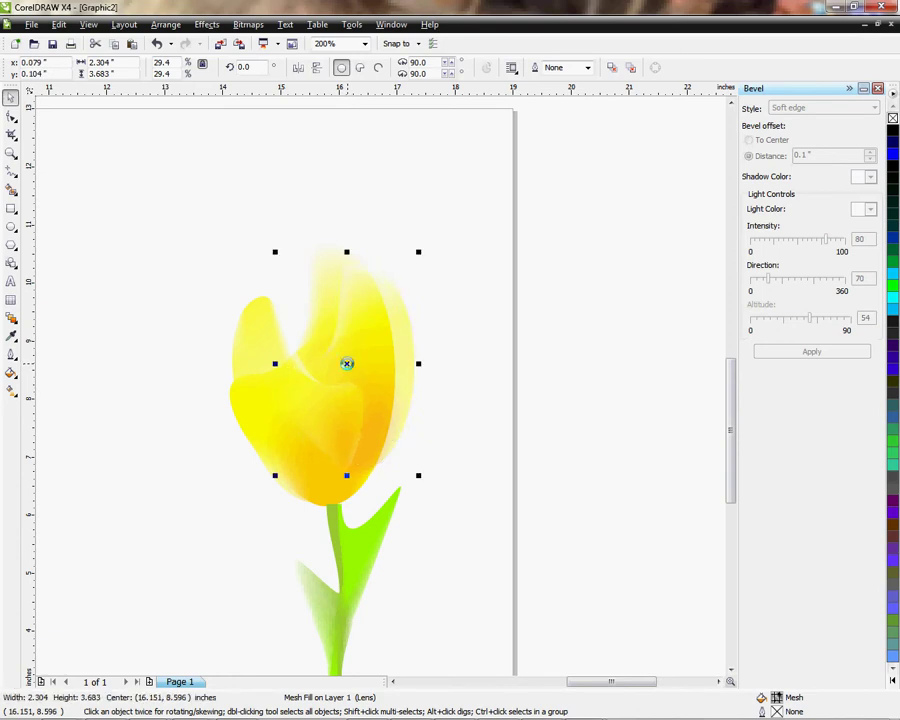
{"action": "scroll", "coordinate": [346, 363], "scroll_direction": "down", "scroll_amount": 2}
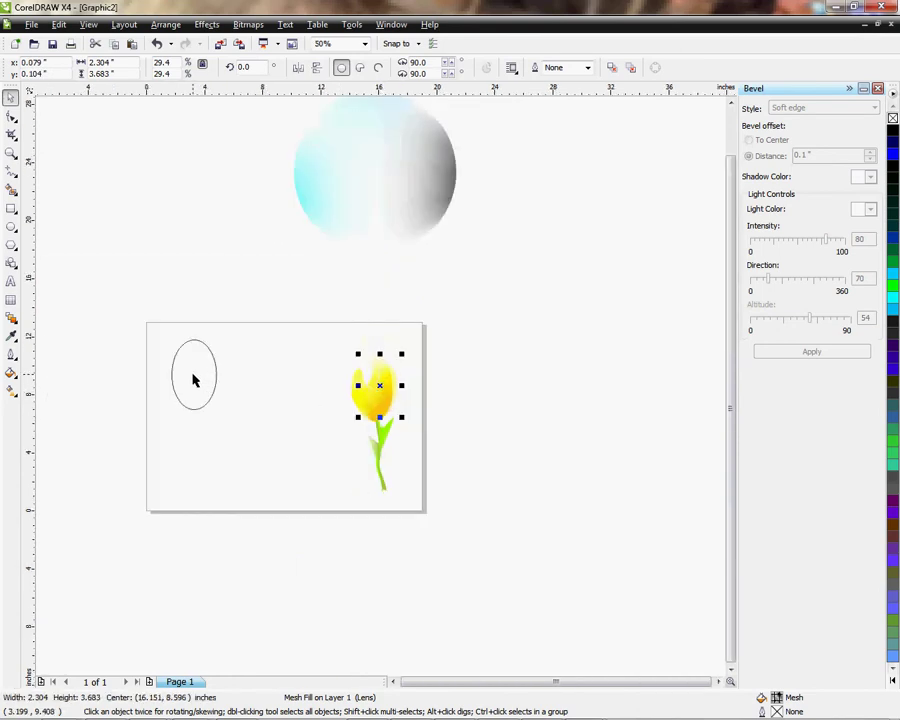
{"action": "scroll", "coordinate": [389, 392], "scroll_direction": "up", "scroll_amount": 1}
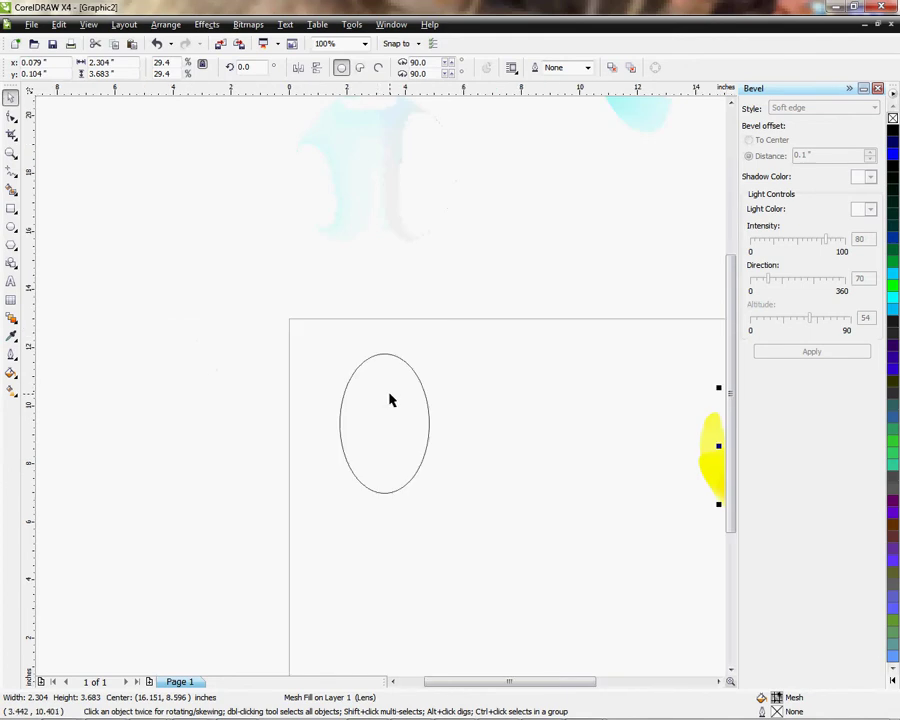
{"action": "left_click", "coordinate": [393, 358]}
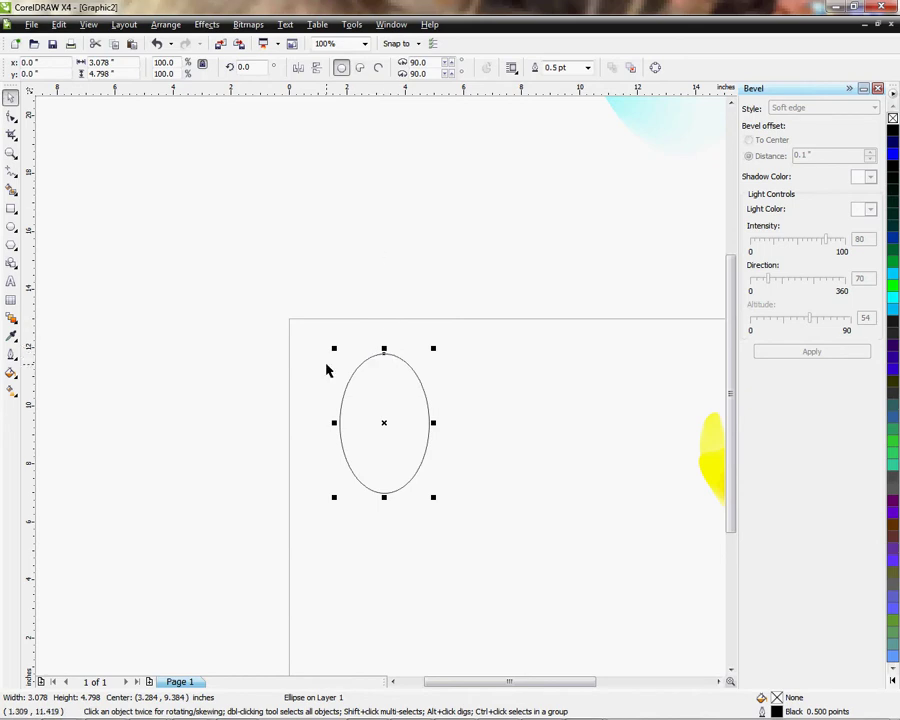
Convert the ellipse into an editable curve with Convert To Curves.
{"action": "key", "text": "F10"}
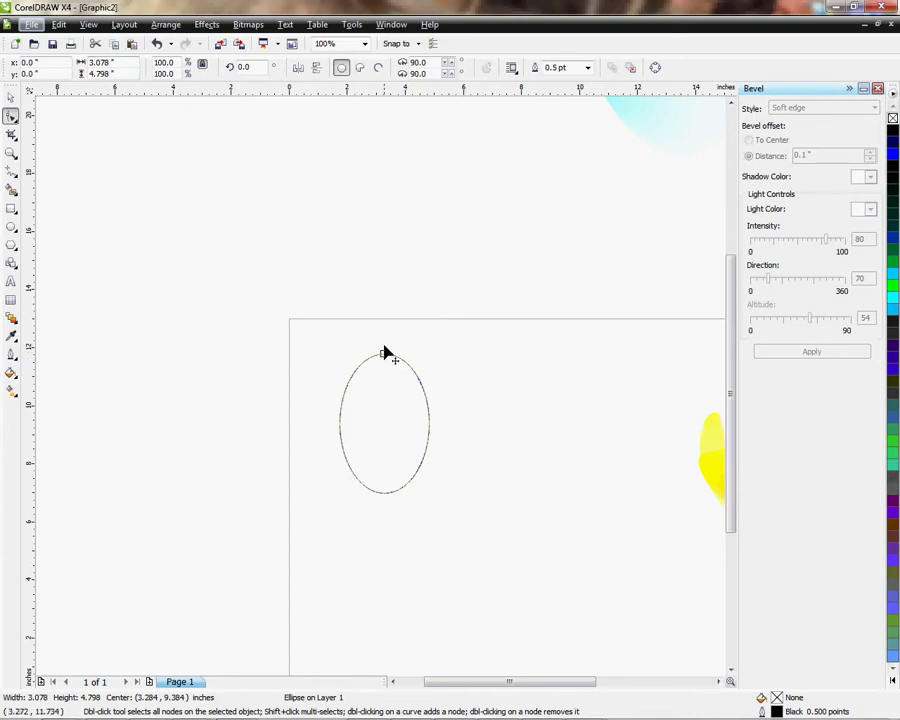
{"action": "left_click", "coordinate": [166, 25]}
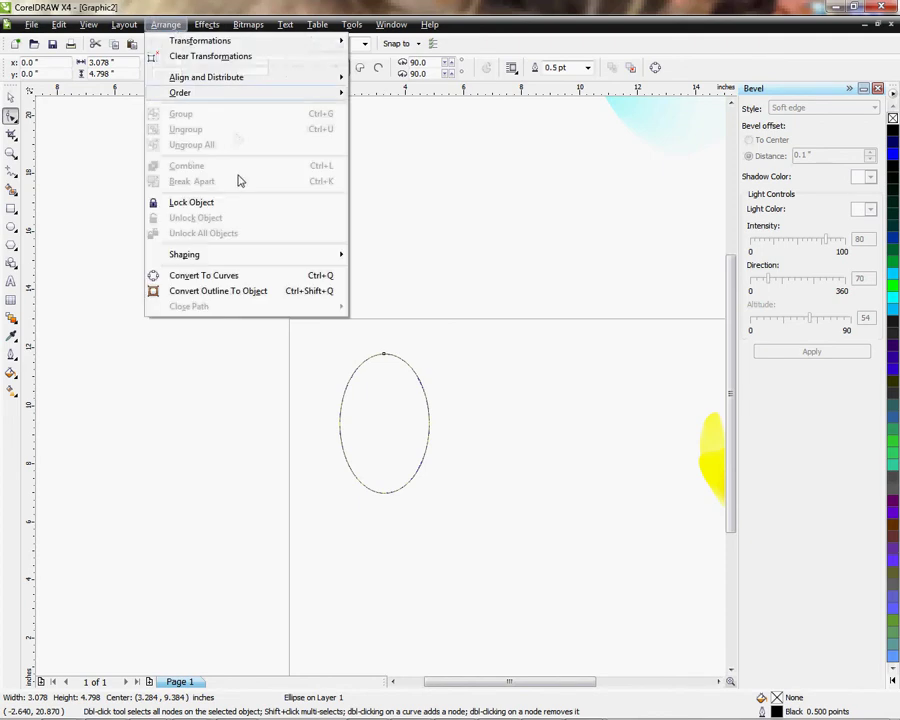
{"action": "left_click", "coordinate": [207, 278]}
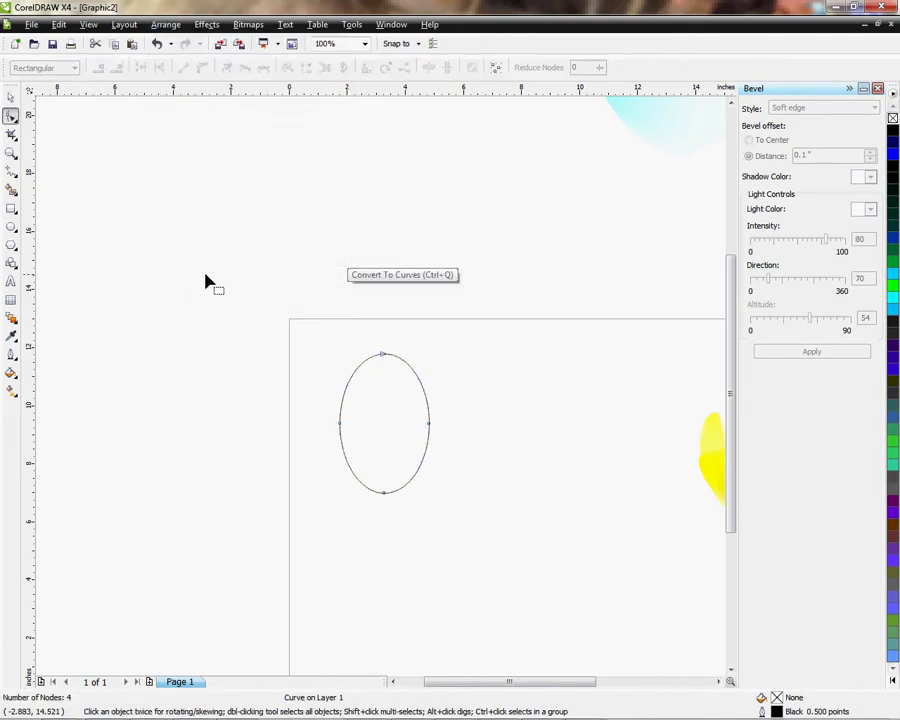
Drag node handles to bend the top and pull the left side into a petal bulge.
{"action": "left_click", "coordinate": [384, 356]}
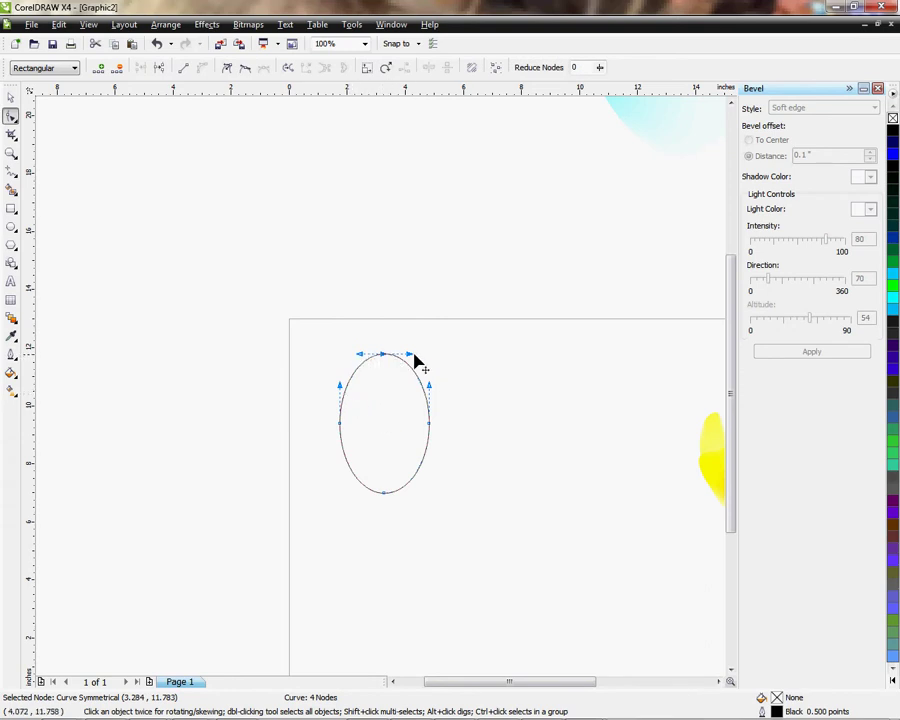
{"action": "mouse_move", "coordinate": [410, 356]}
{"action": "left_mouse_down"}
{"action": "mouse_move", "coordinate": [410, 345]}
{"action": "mouse_move", "coordinate": [404, 359]}
{"action": "left_mouse_up"}
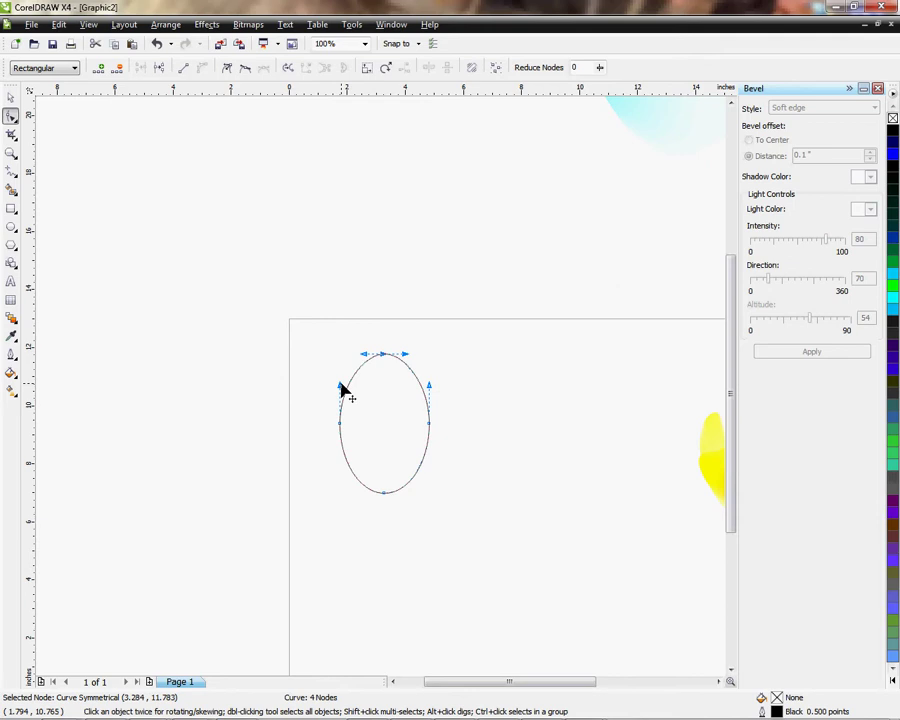
{"action": "left_click_drag", "start_coordinate": [341, 387], "coordinate": [371, 430]}
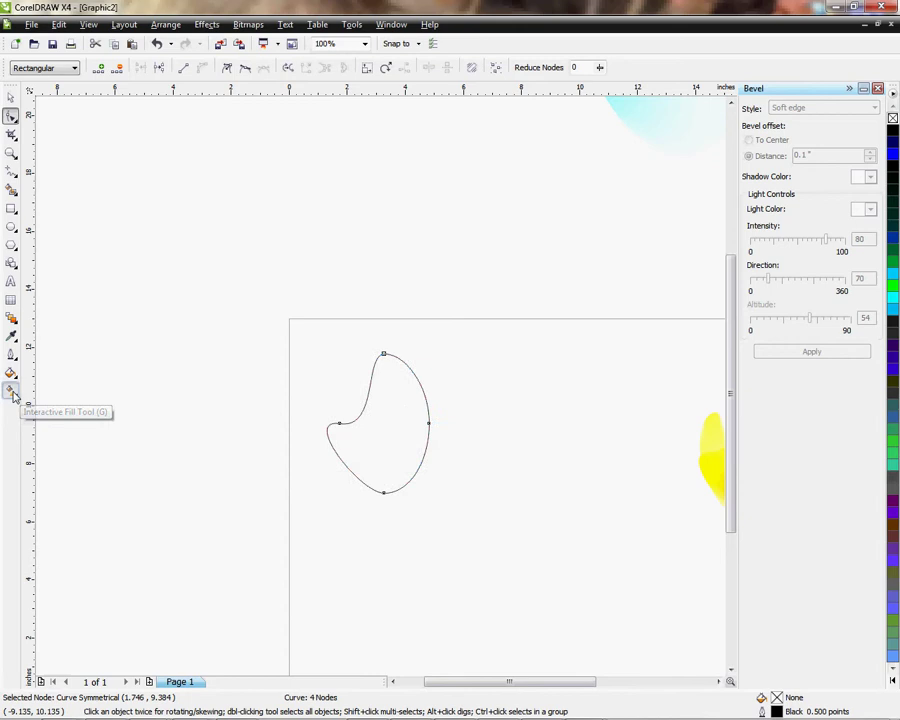
Apply a mesh fill to the petal curve, keeping the grid at 3 by 3 divisions.
{"action": "left_click", "coordinate": [12, 392]}
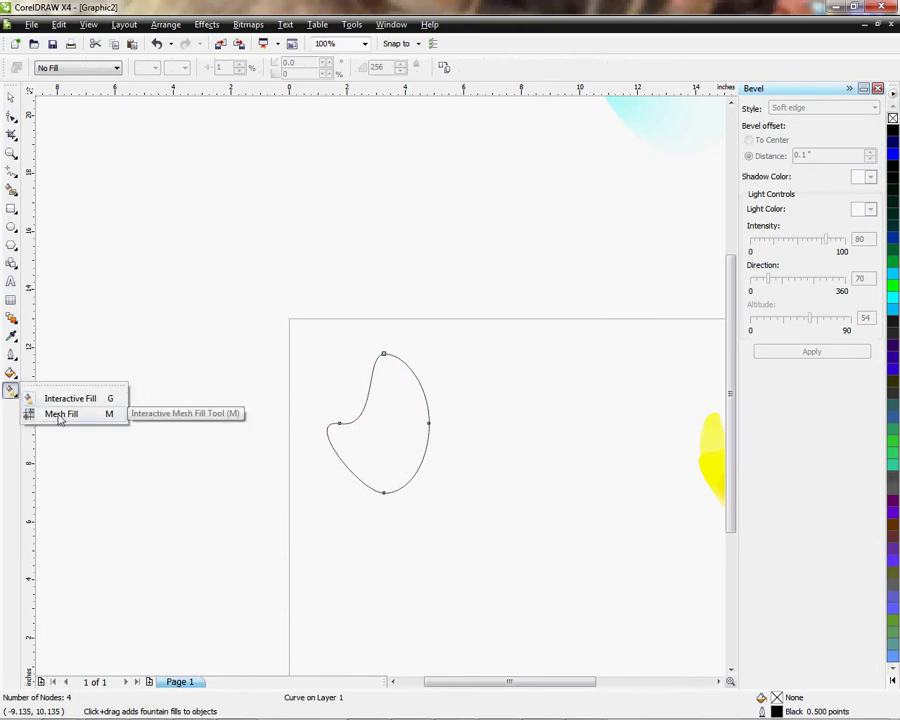
{"action": "left_click", "coordinate": [59, 416]}
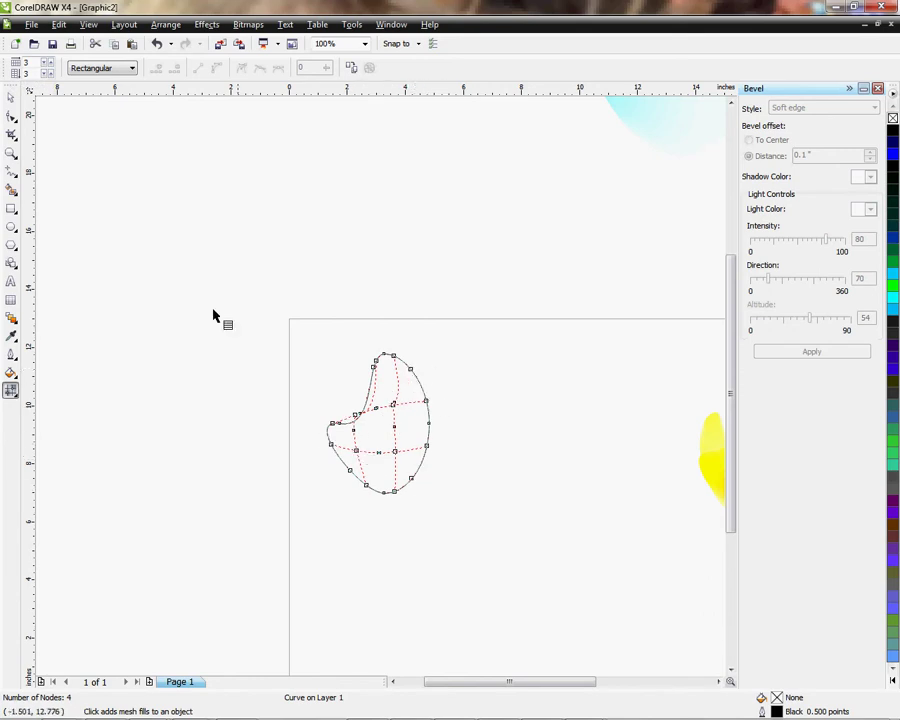
{"action": "left_click", "coordinate": [45, 66]}
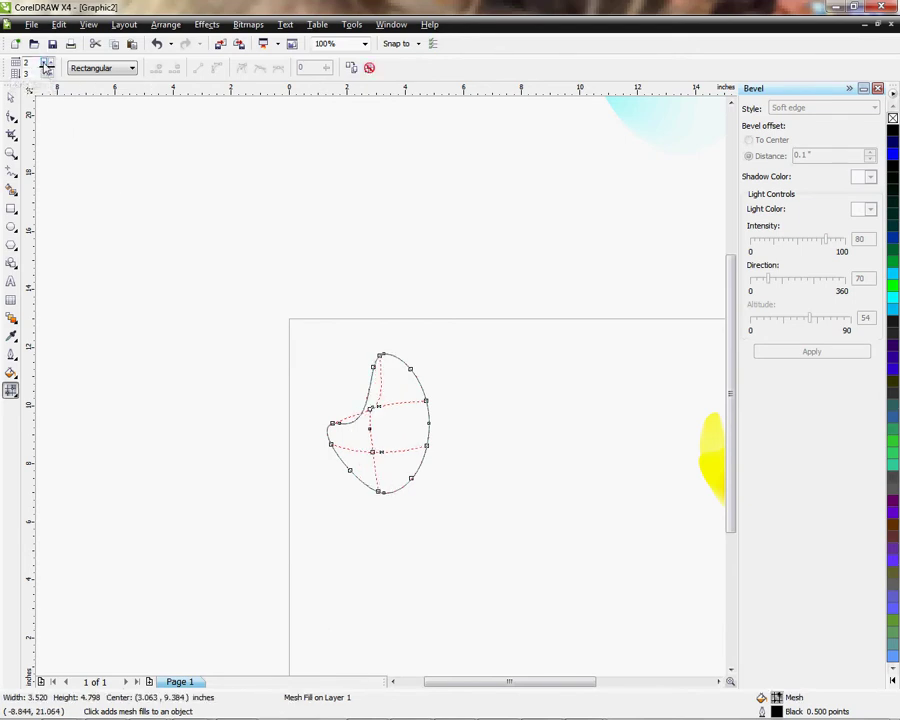
{"action": "left_click", "coordinate": [45, 60]}
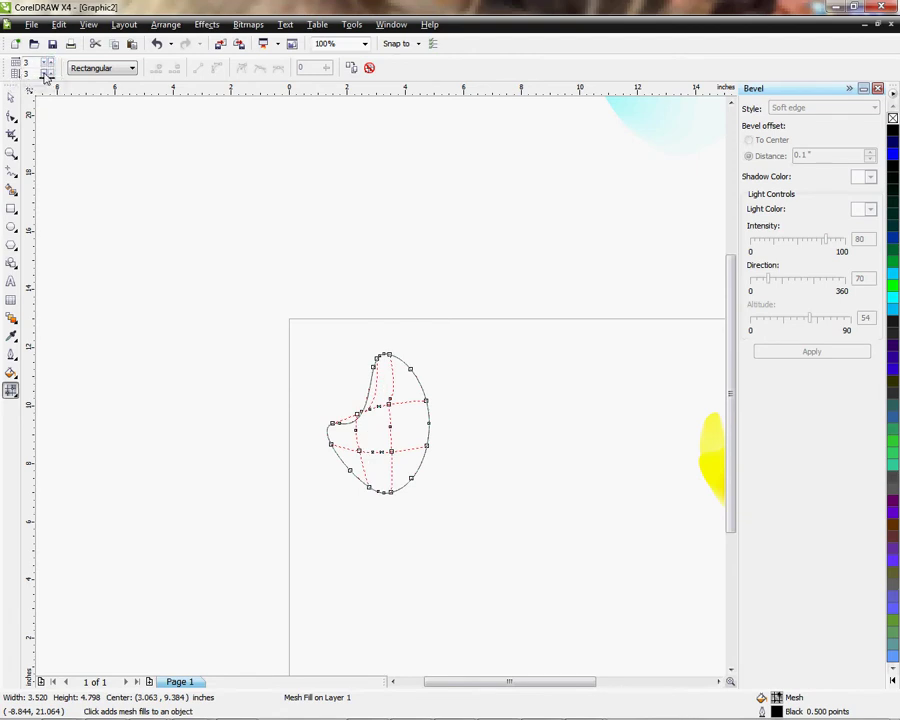
{"action": "left_click", "coordinate": [46, 76]}
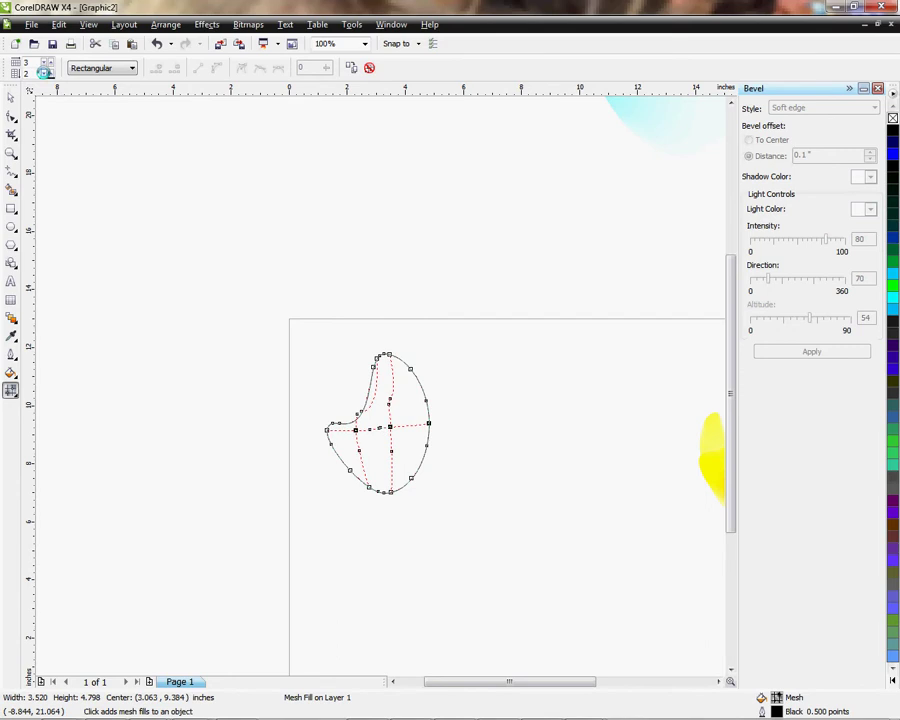
{"action": "left_click", "coordinate": [47, 71]}
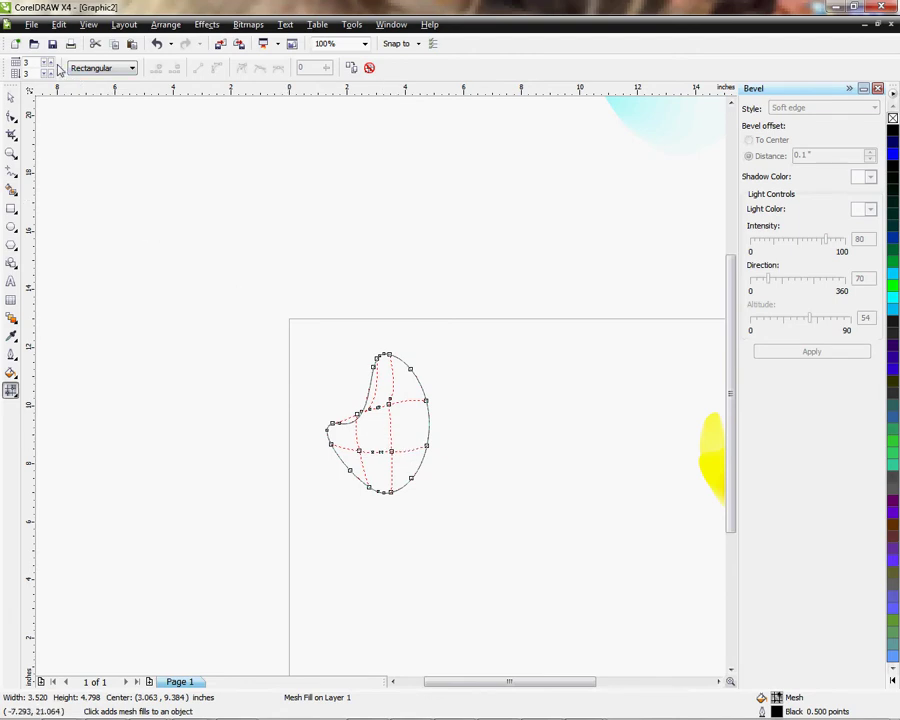
{"action": "double_click", "coordinate": [387, 433]}
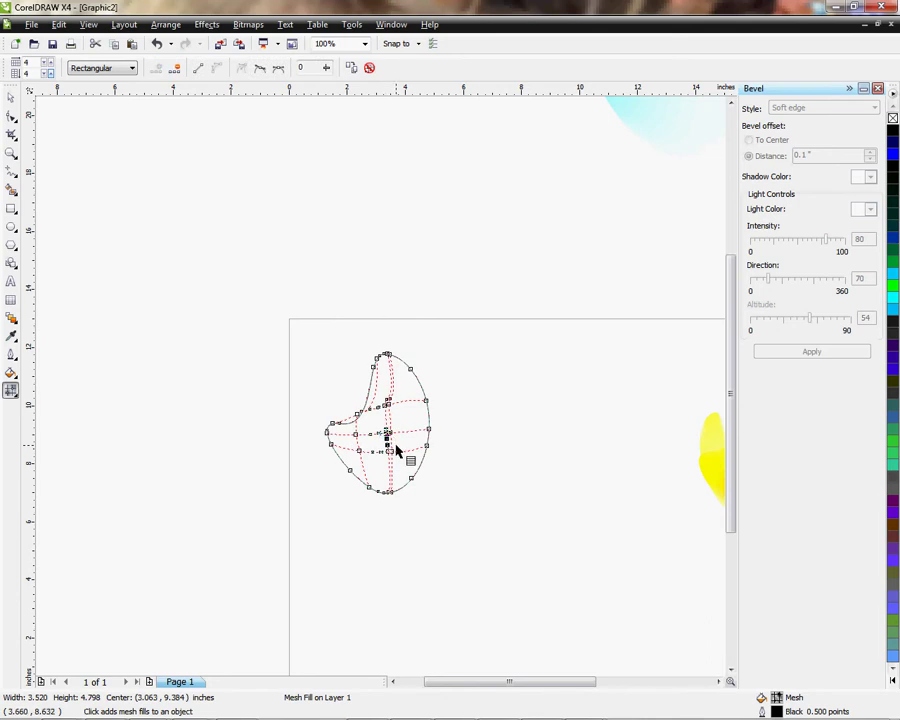
{"action": "double_click", "coordinate": [406, 391]}
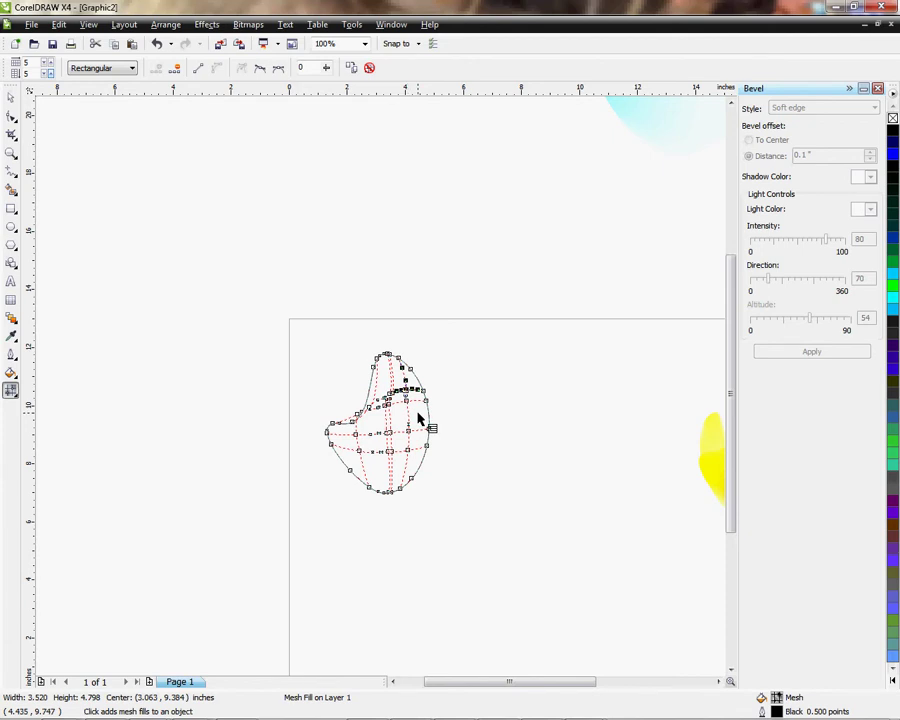
{"action": "key", "text": "ctrl+z"}
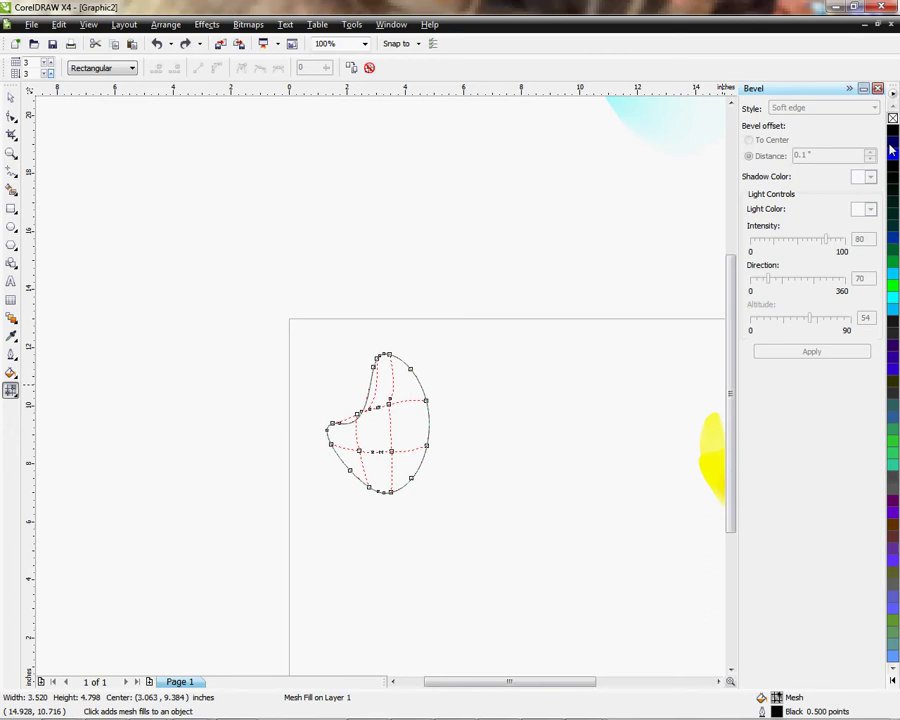
Colour the mesh dark red on the right patch, red on lower-left nodes, bright red at the bottom.
{"action": "left_click", "coordinate": [892, 681]}
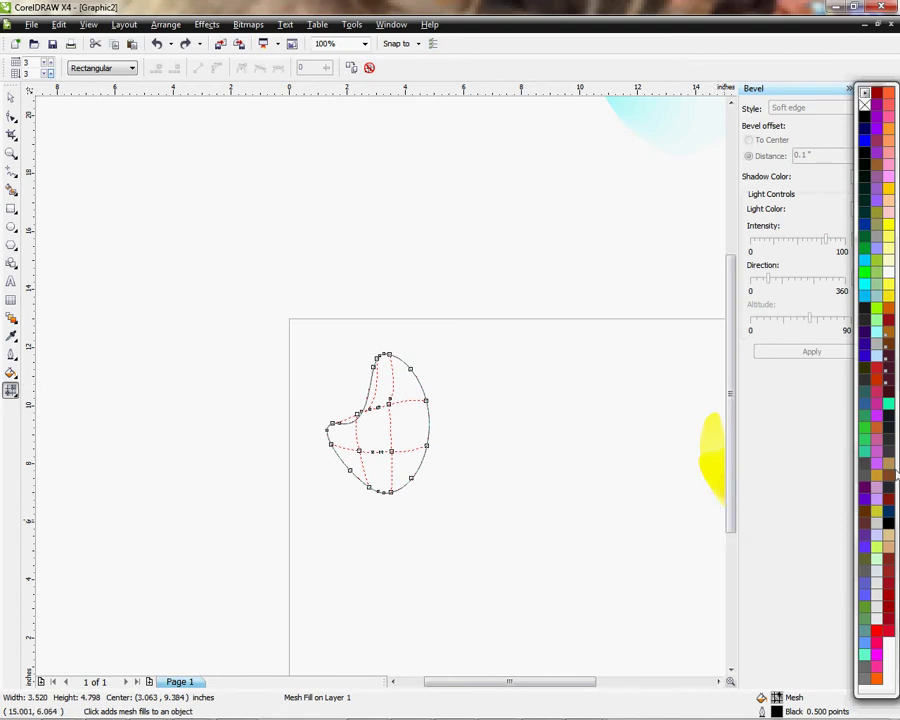
{"action": "left_click_drag", "start_coordinate": [886, 620], "coordinate": [412, 432]}
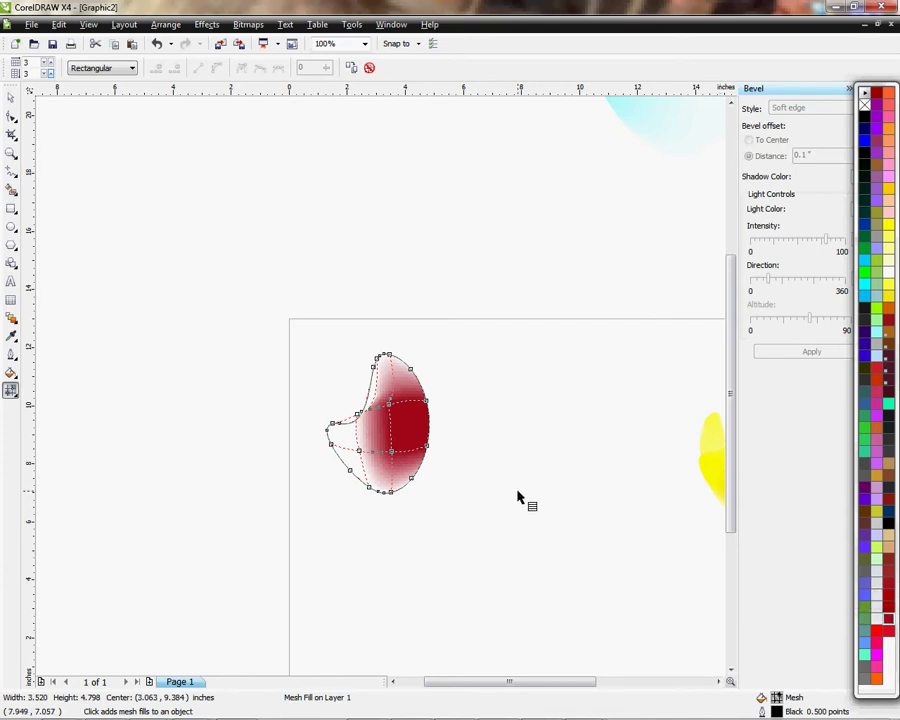
{"action": "left_click", "coordinate": [352, 450]}
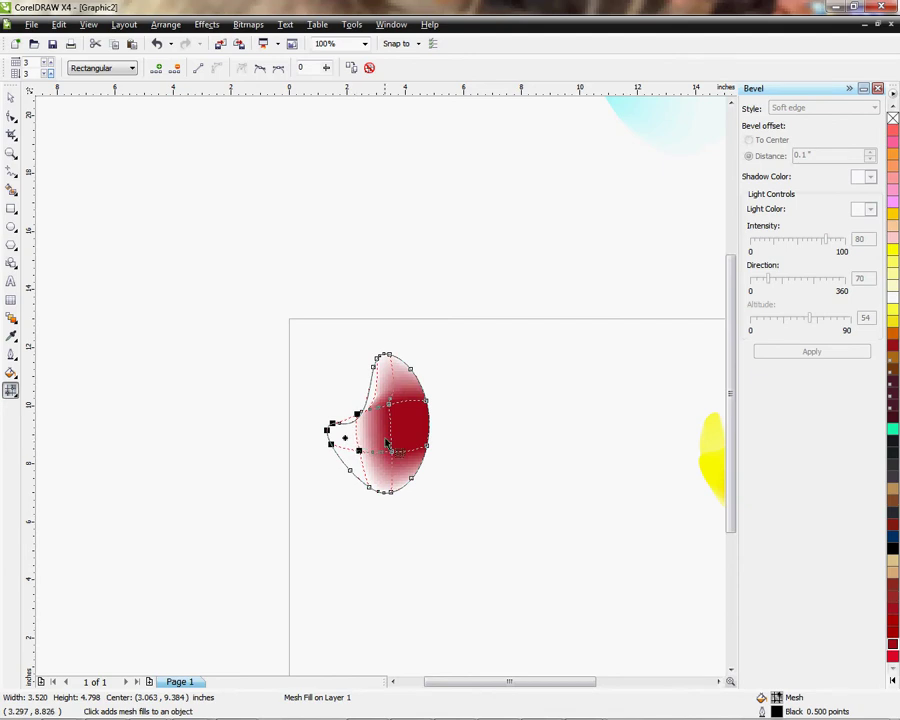
{"action": "left_click", "coordinate": [893, 658]}
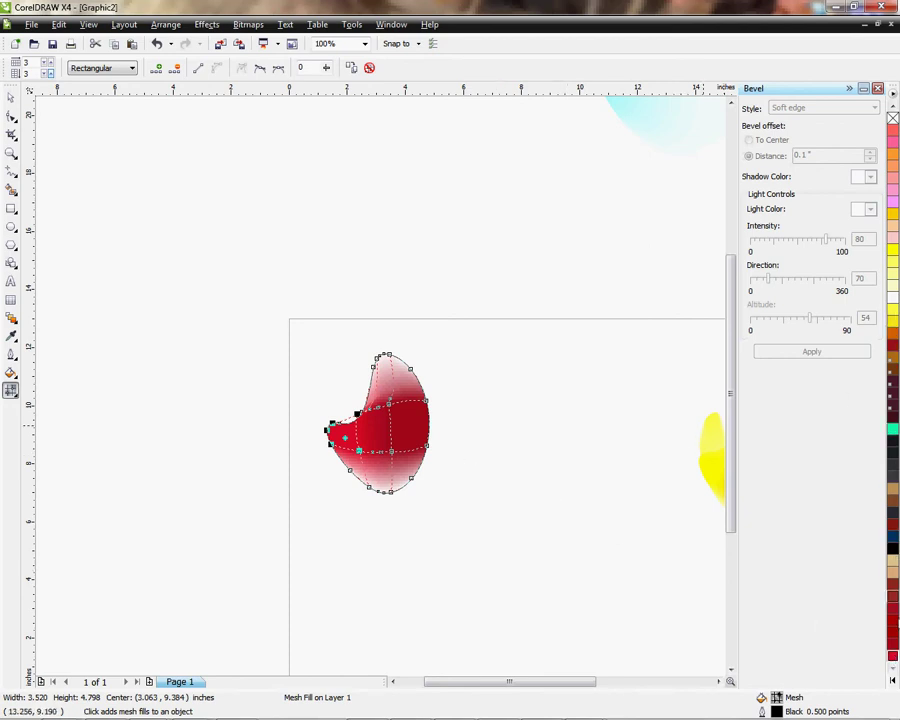
{"action": "left_click", "coordinate": [893, 680]}
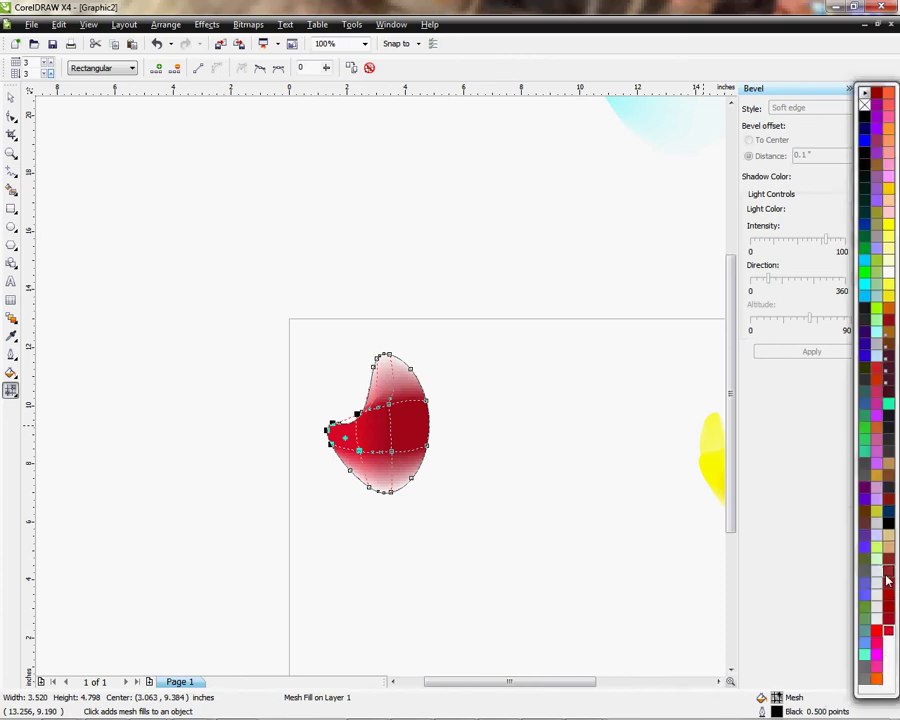
{"action": "left_click_drag", "start_coordinate": [878, 648], "coordinate": [387, 472]}
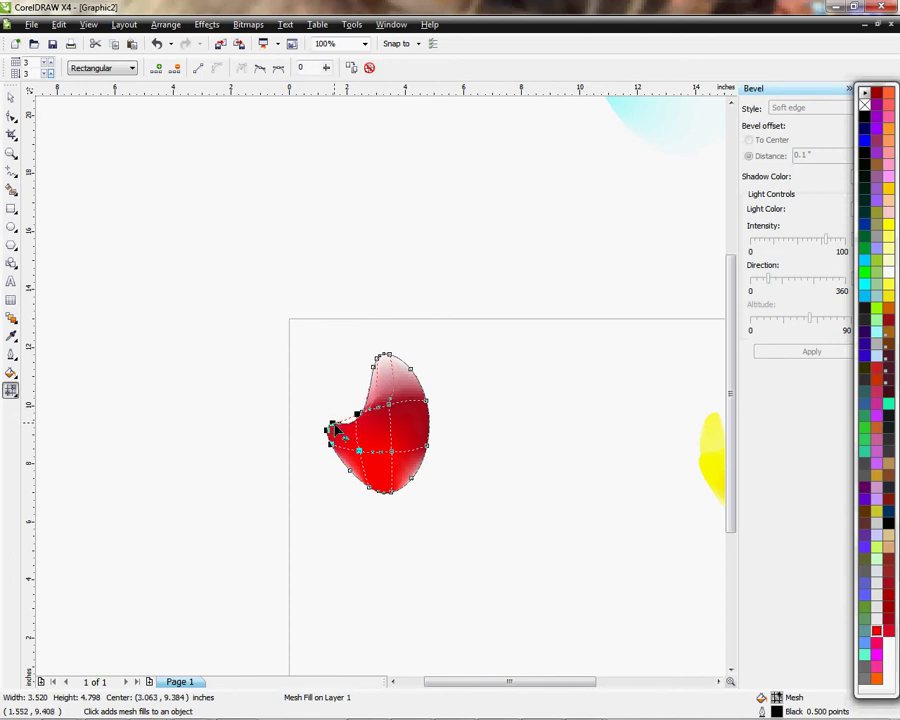
{"action": "right_click", "coordinate": [394, 457]}
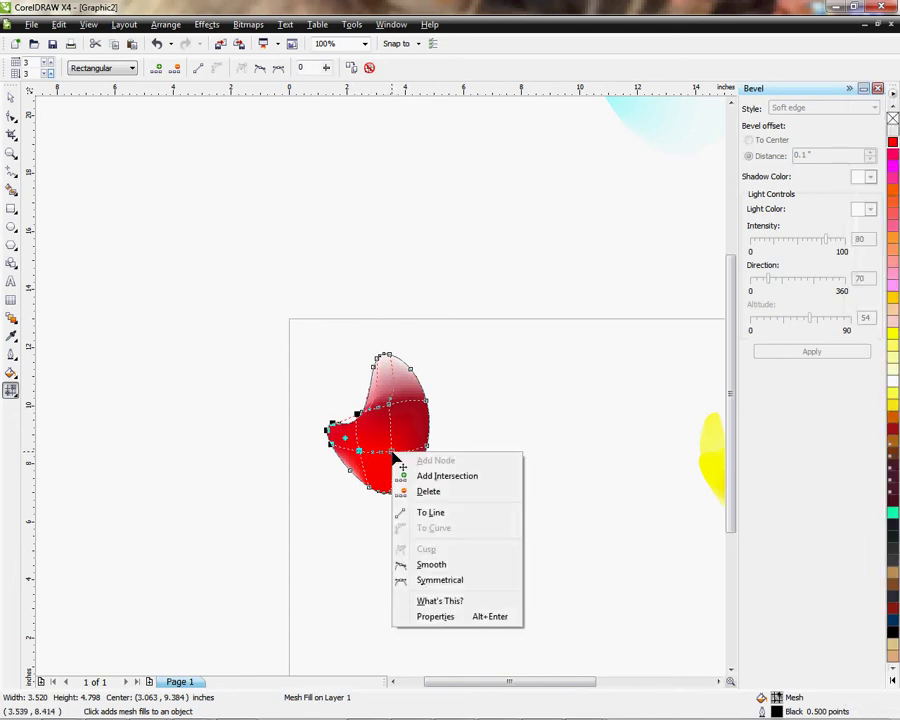
{"action": "left_click", "coordinate": [430, 494]}
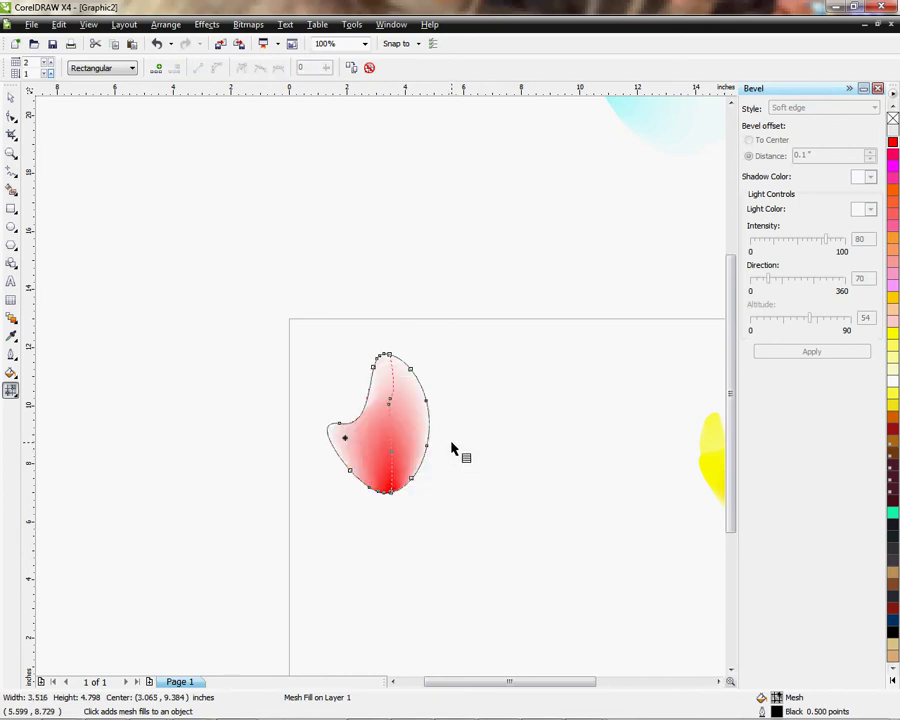
{"action": "key", "text": "ctrl+z"}
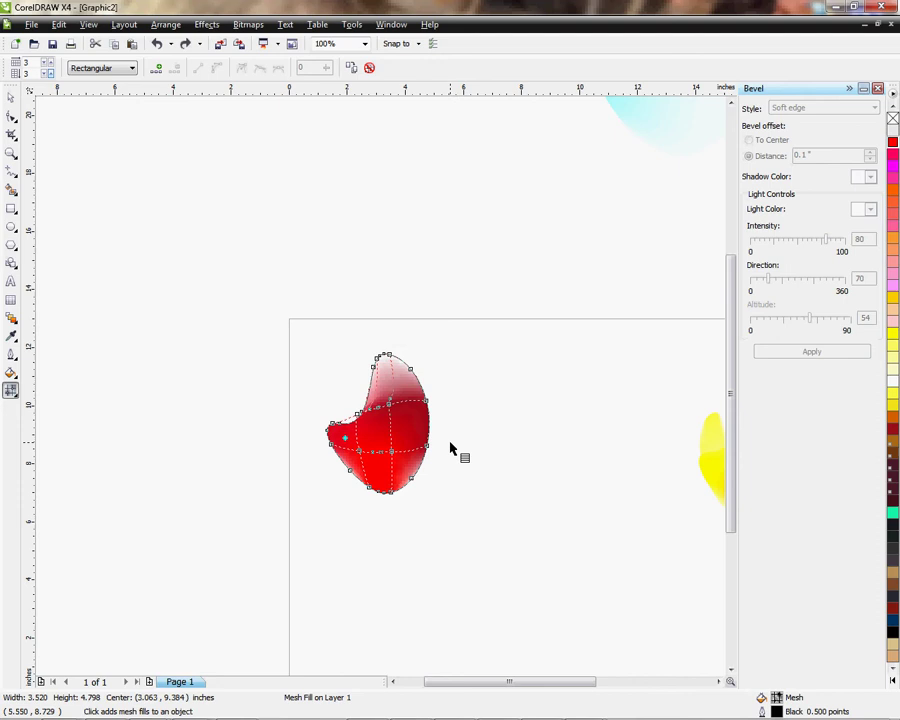
{"action": "right_click", "coordinate": [410, 408]}
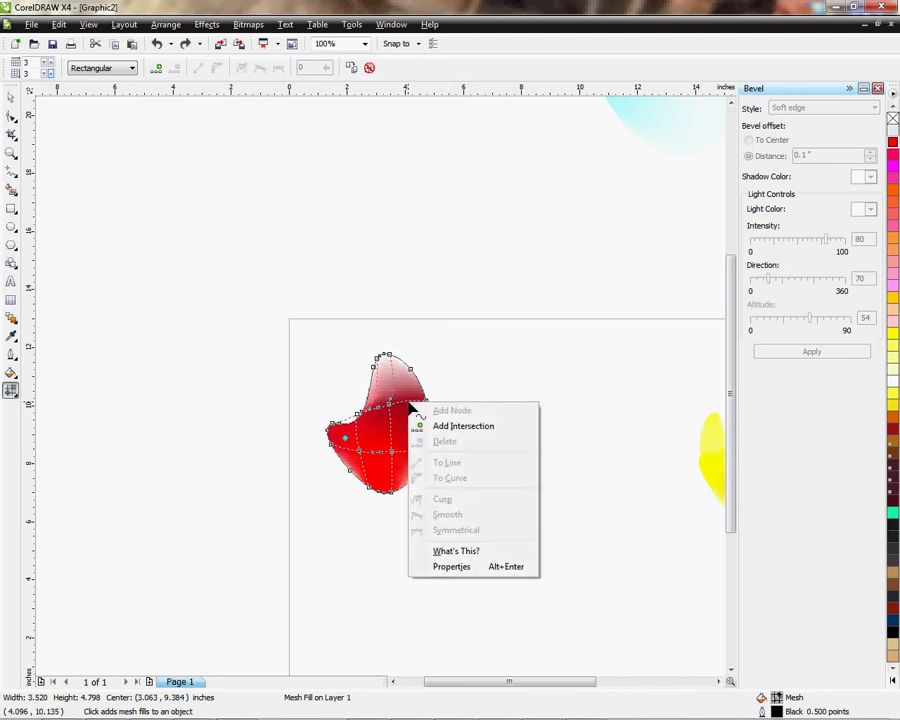
{"action": "left_click", "coordinate": [467, 428]}
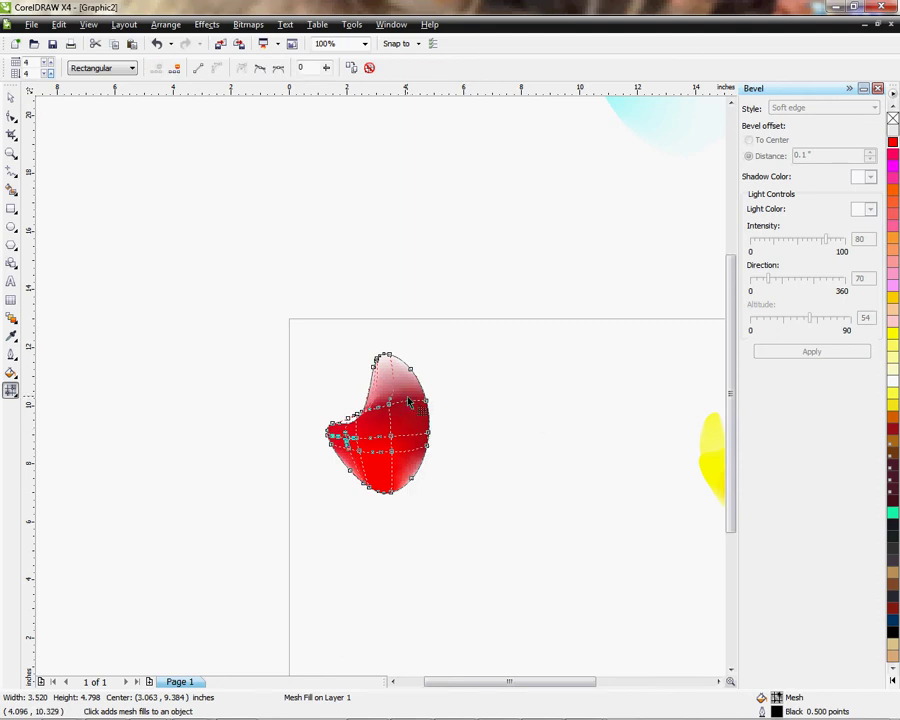
{"action": "key", "text": "ctrl+z"}
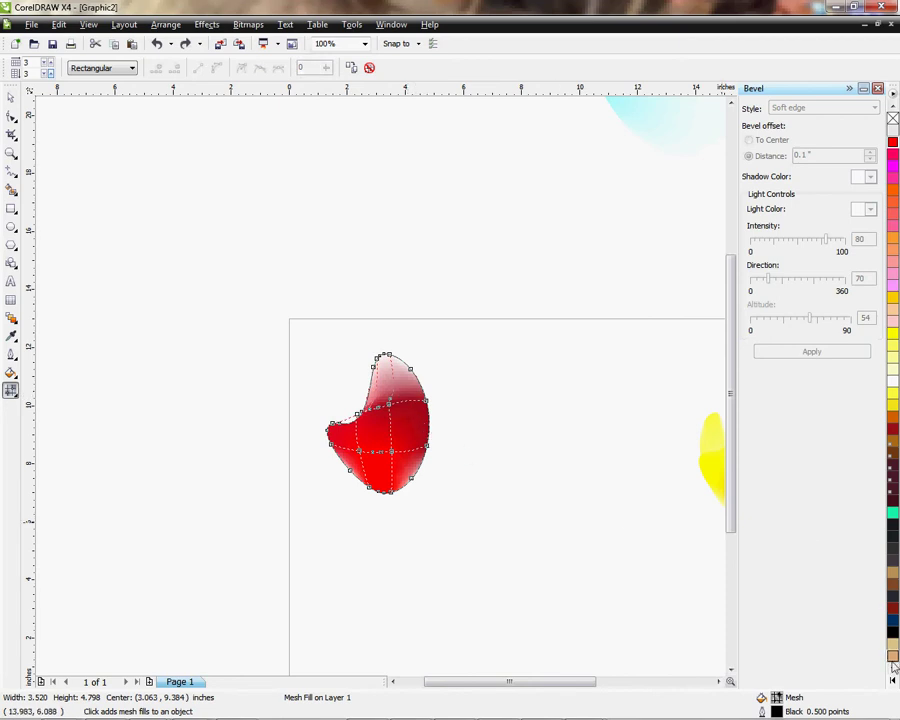
Blend orange into the petal's lower mesh patches and scroll the canvas to show the tulip.
{"action": "left_click", "coordinate": [390, 396]}
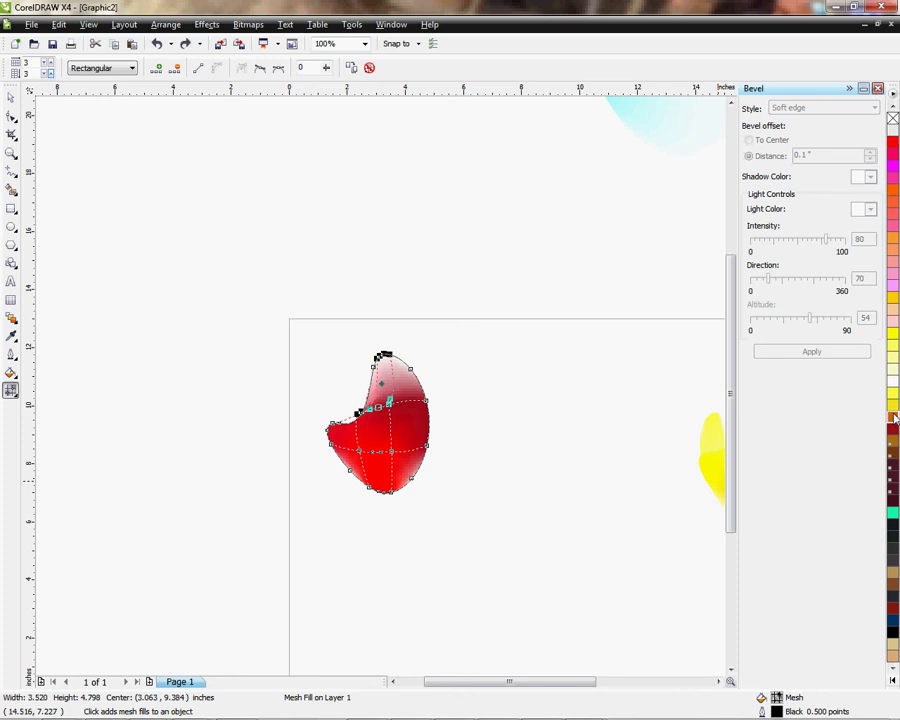
{"action": "left_click_drag", "start_coordinate": [365, 467], "coordinate": [427, 516]}
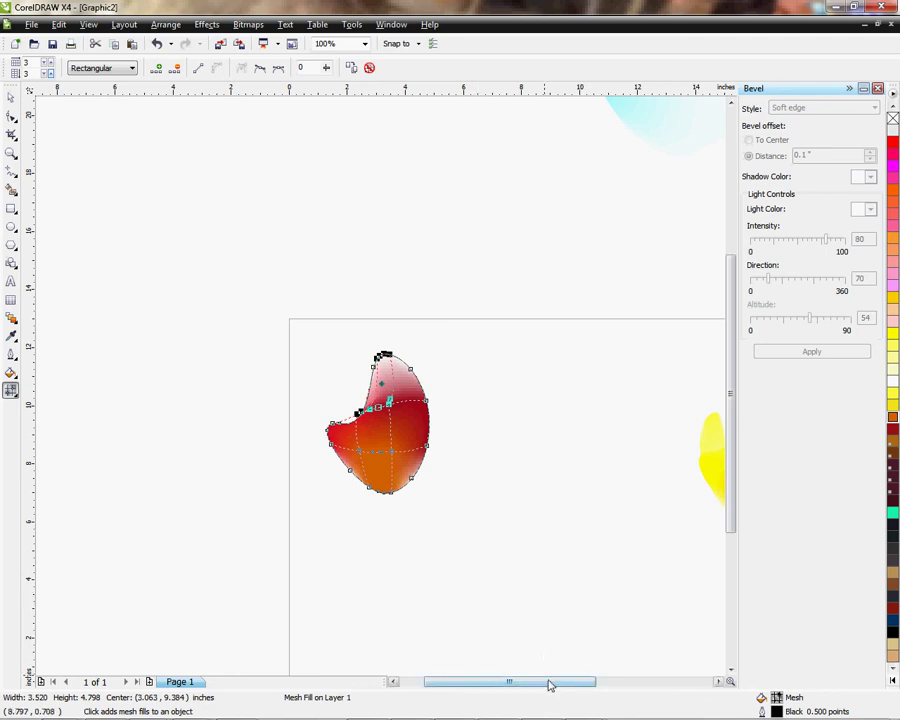
{"action": "left_click_drag", "start_coordinate": [548, 683], "coordinate": [577, 681]}
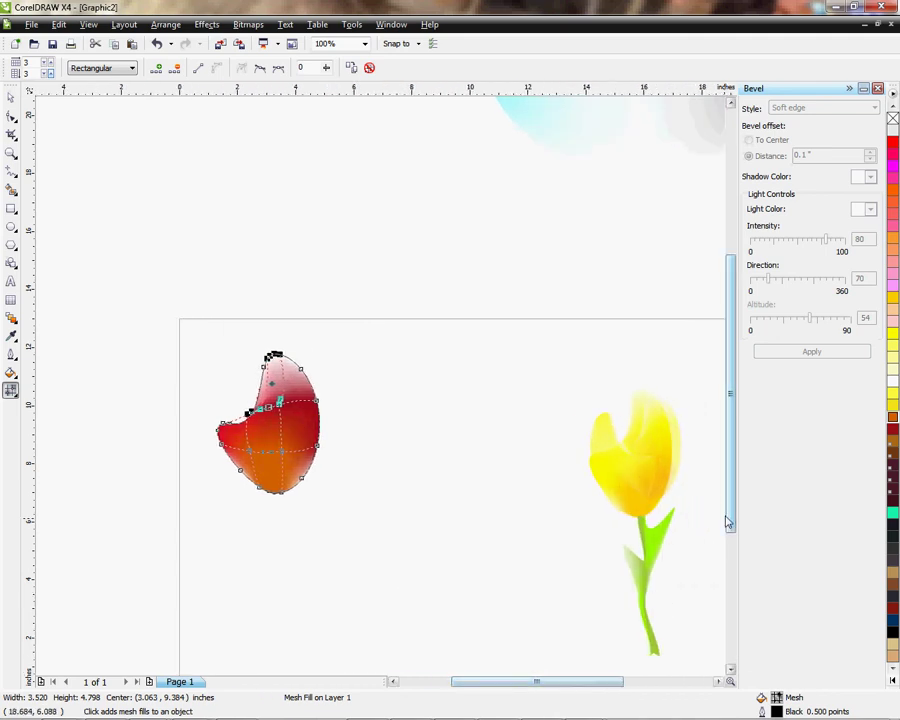
{"action": "left_click_drag", "start_coordinate": [733, 527], "coordinate": [733, 546]}
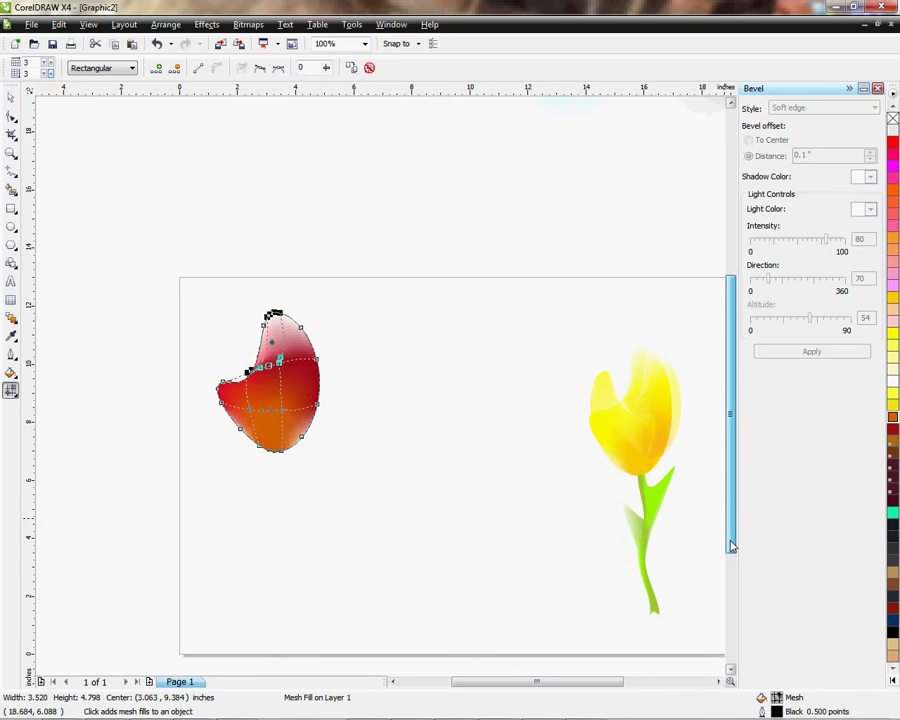